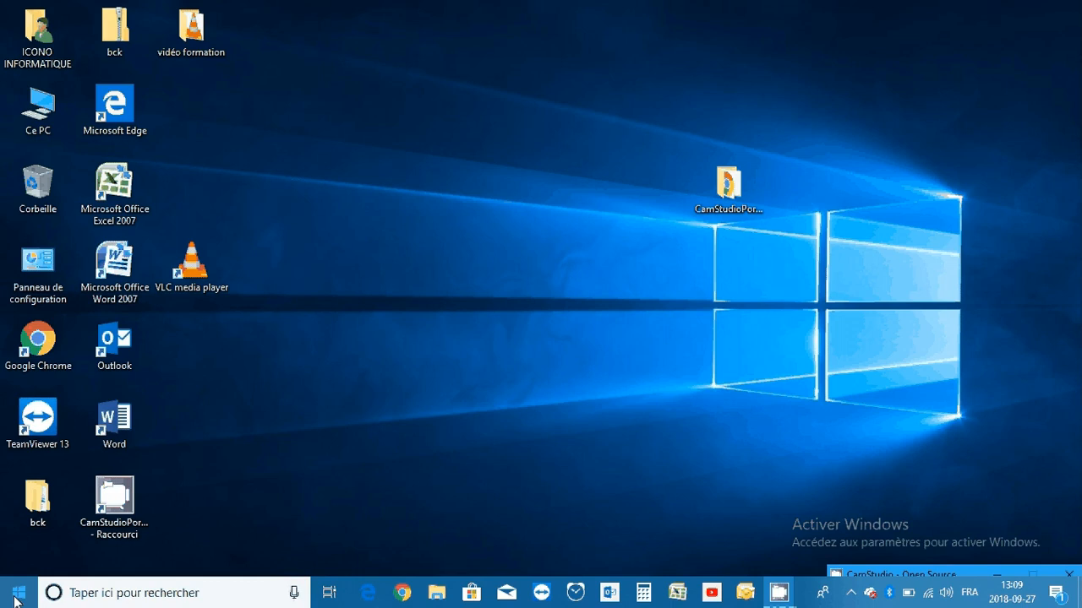
Open the Windows settings and go to the Stockage page of the Système category
left_click(18, 593)
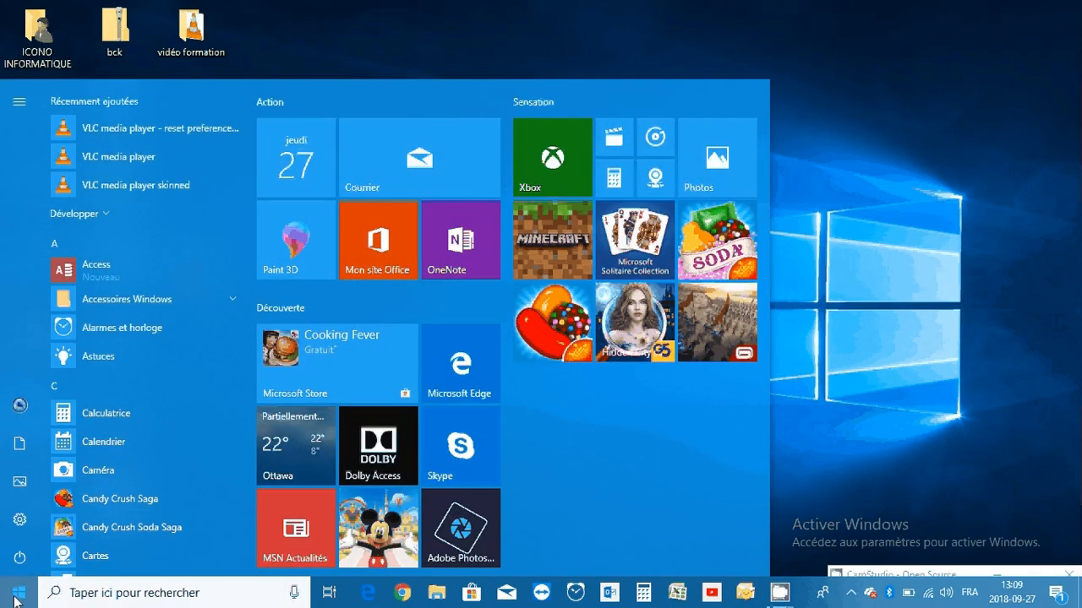
left_click(21, 523)
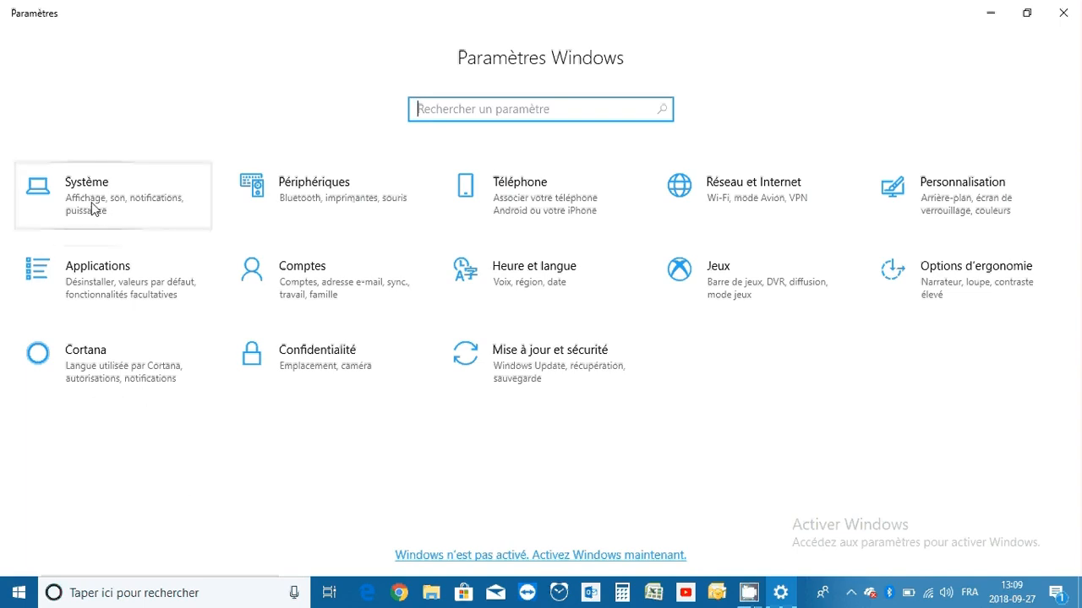
left_click(144, 193)
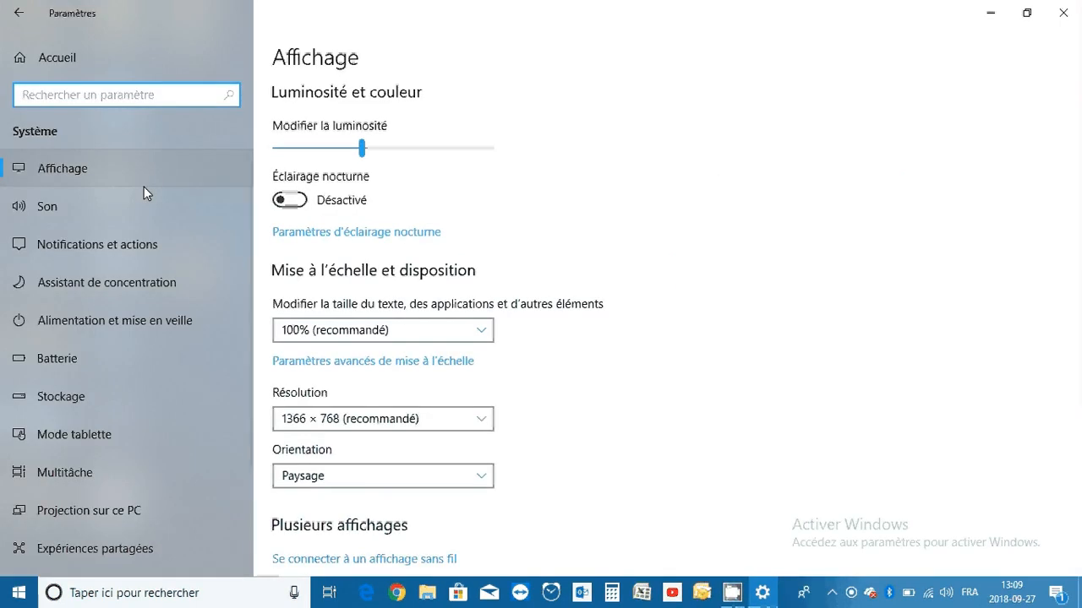
left_click(137, 404)
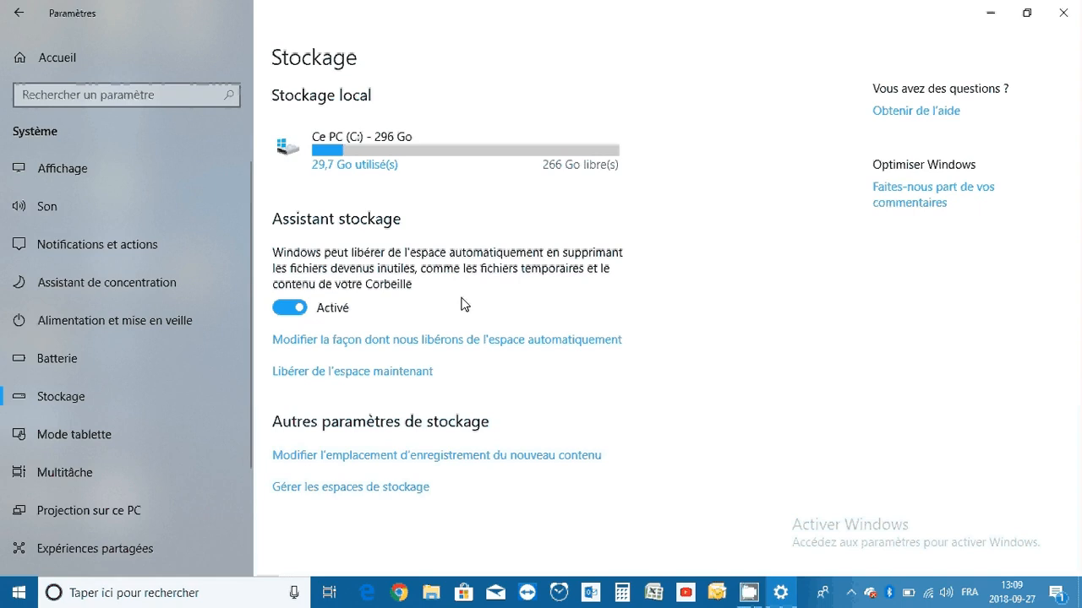
Switch Assistant stockage off and back on, and schedule it to run Chaque semaine
left_click(304, 311)
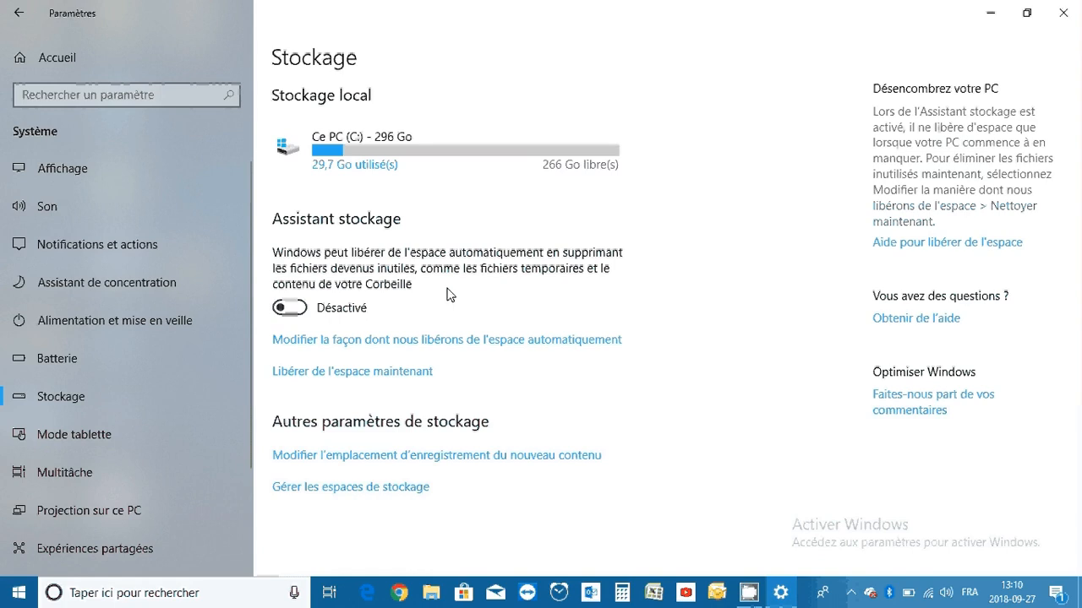
left_click(300, 312)
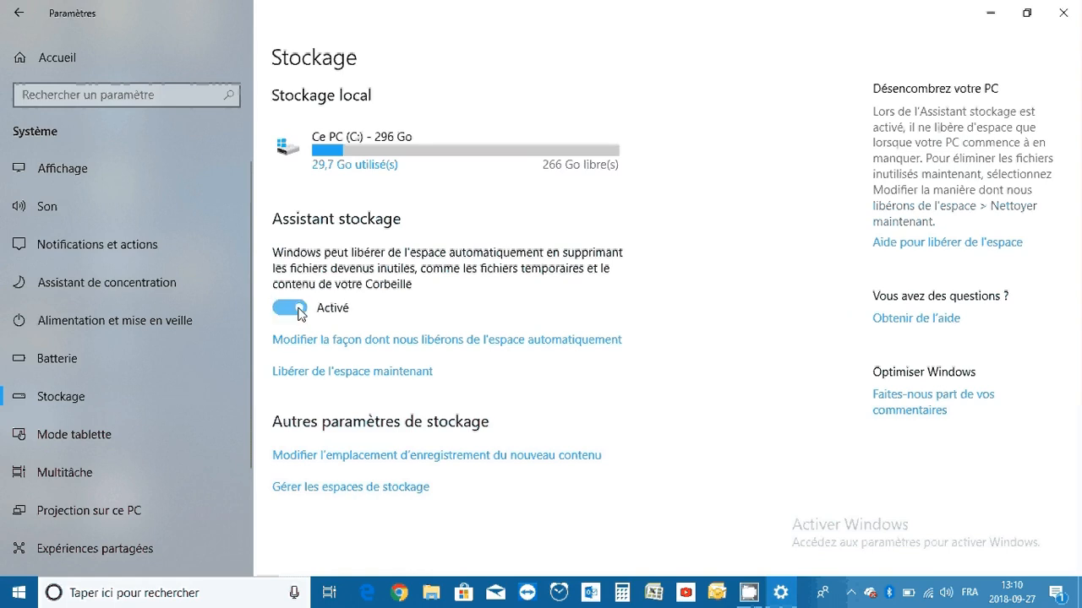
left_click(448, 342)
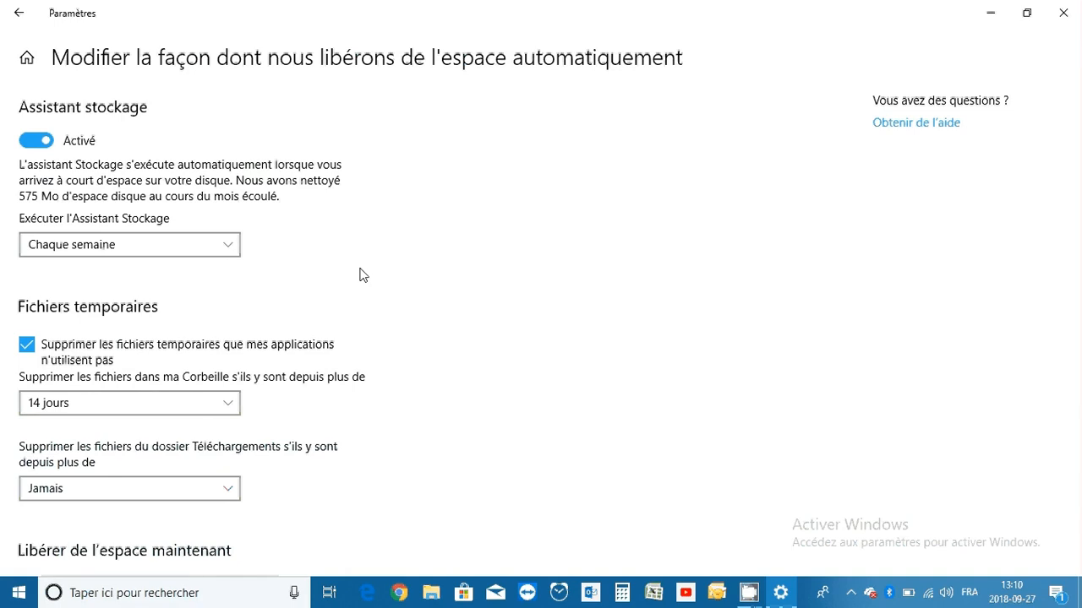
left_click(225, 247)
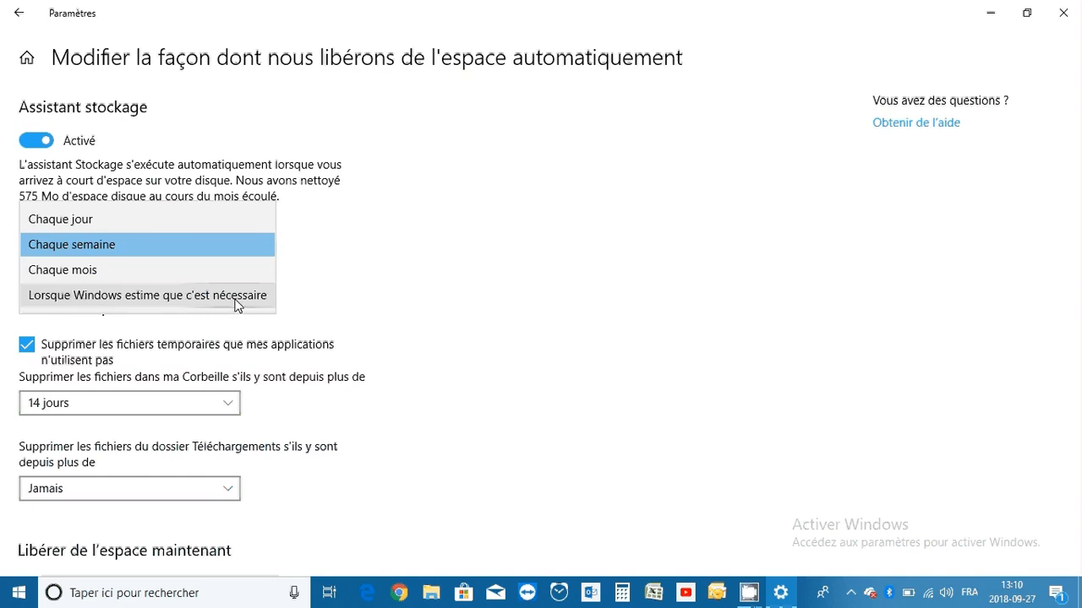
left_click(188, 245)
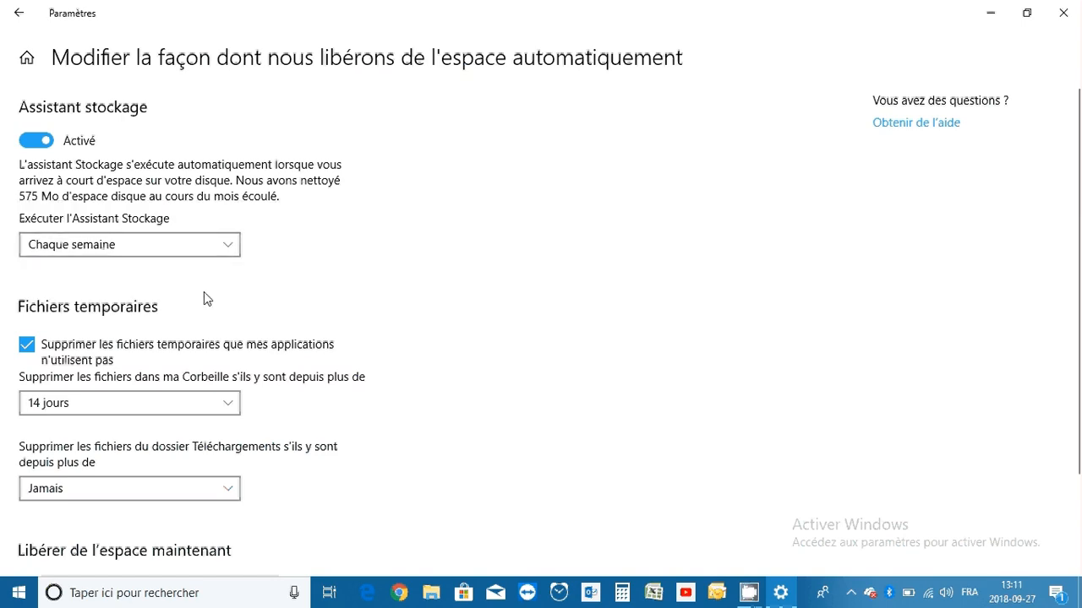
Keep deletion of unused temporary application files enabled and set Corbeille files to be deleted after 14 jours
scroll(204, 300, "down", 2)
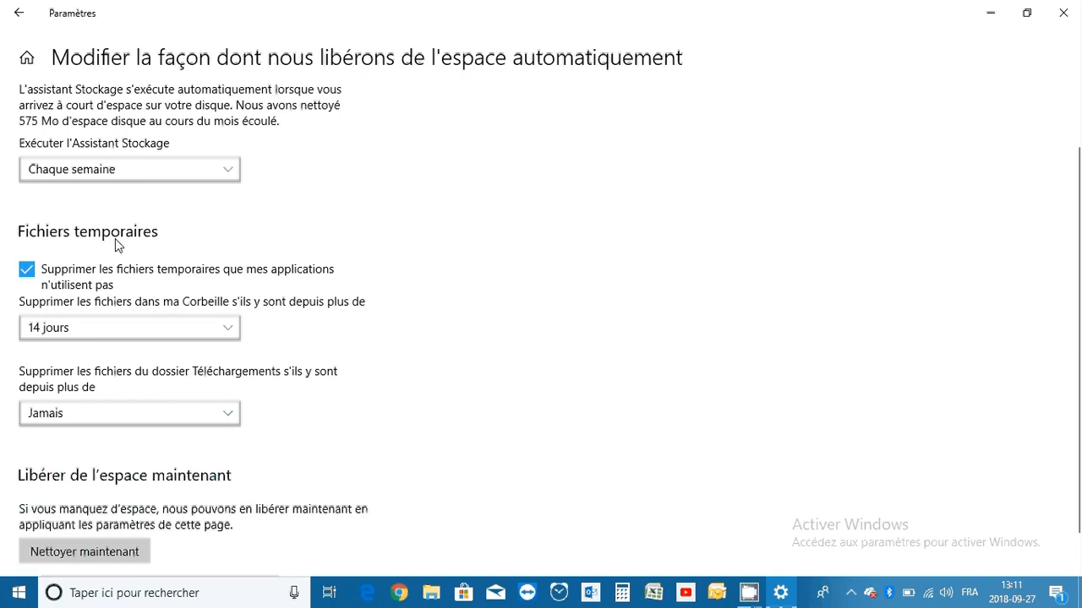
left_click(26, 273)
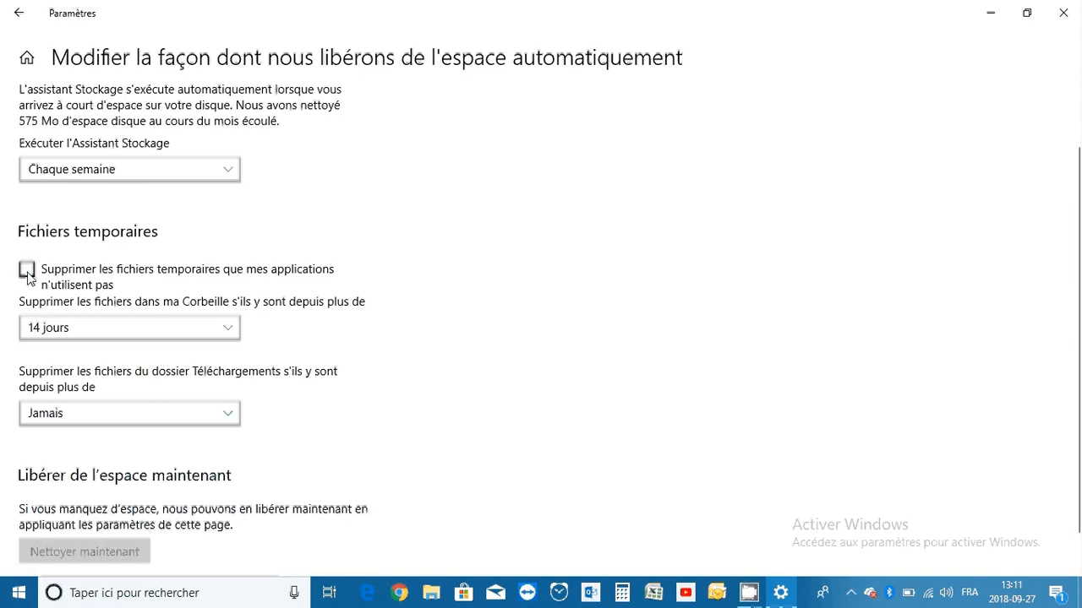
left_click(29, 278)
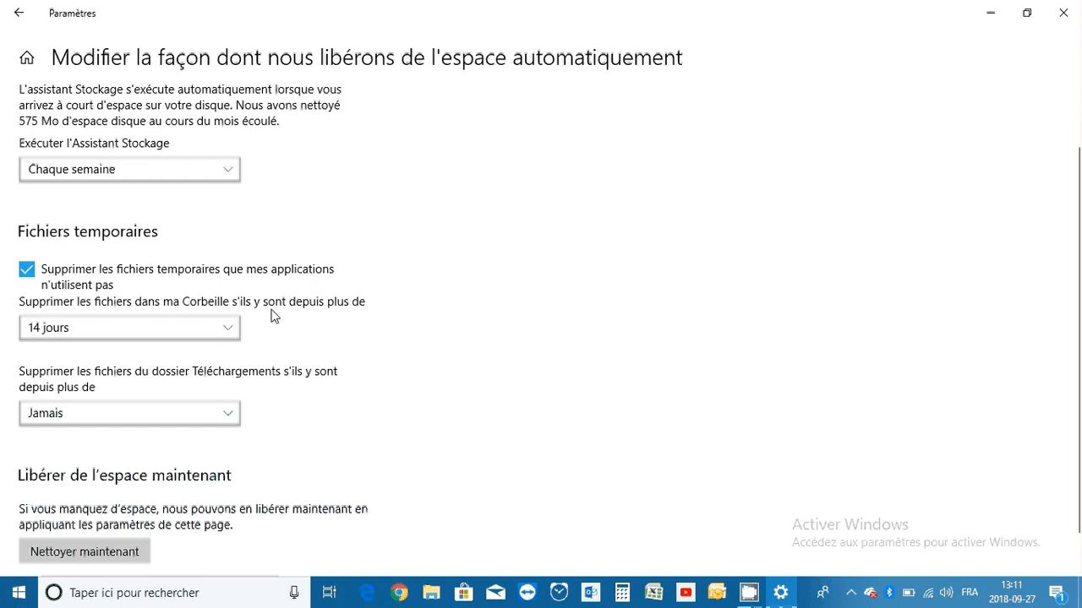
left_click(223, 329)
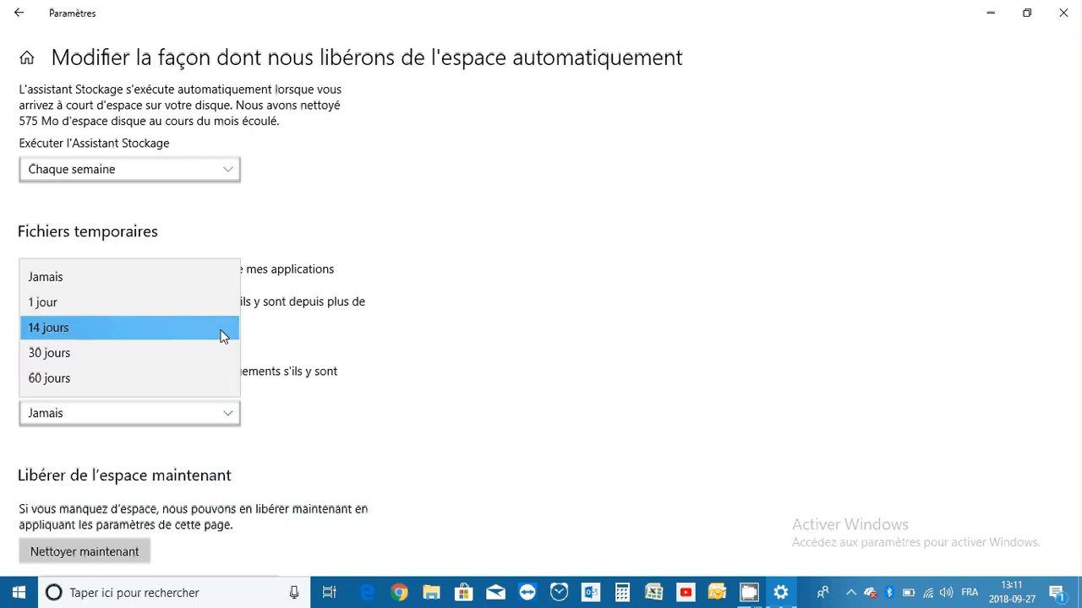
left_click(223, 336)
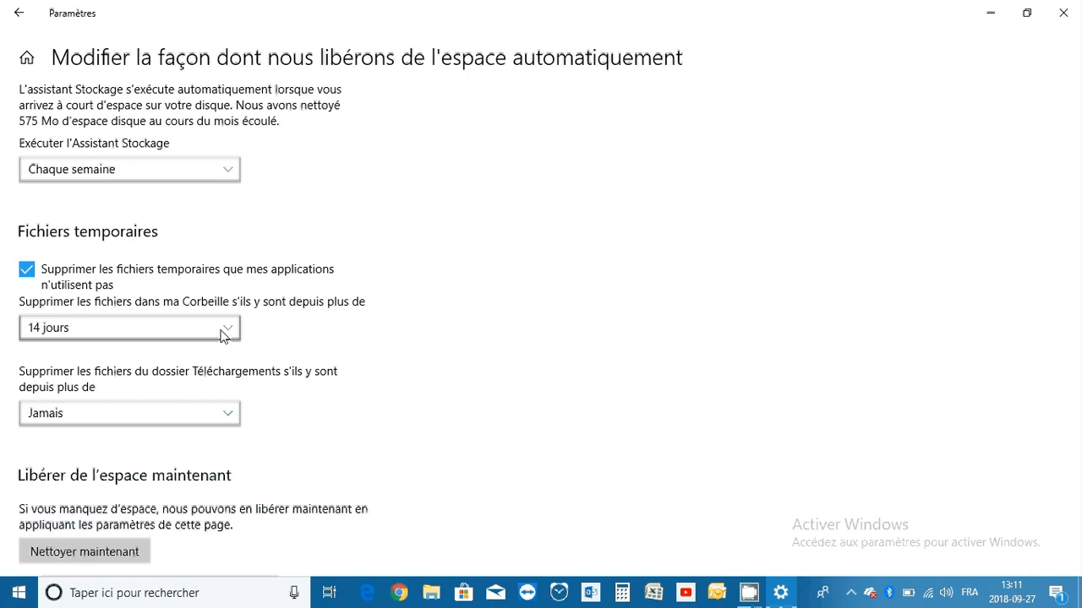
left_click(224, 336)
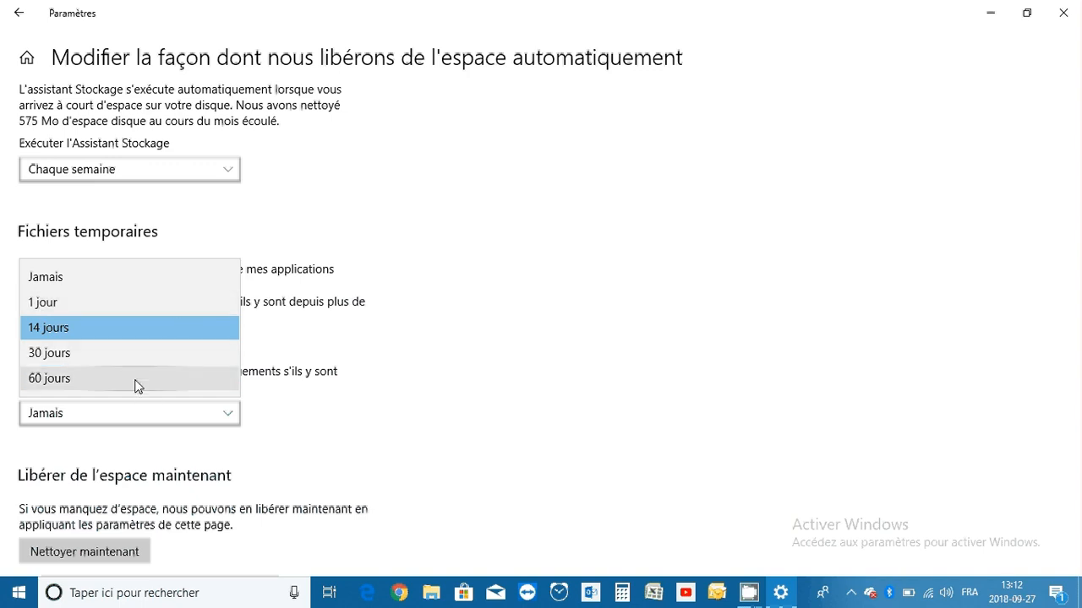
left_click(125, 333)
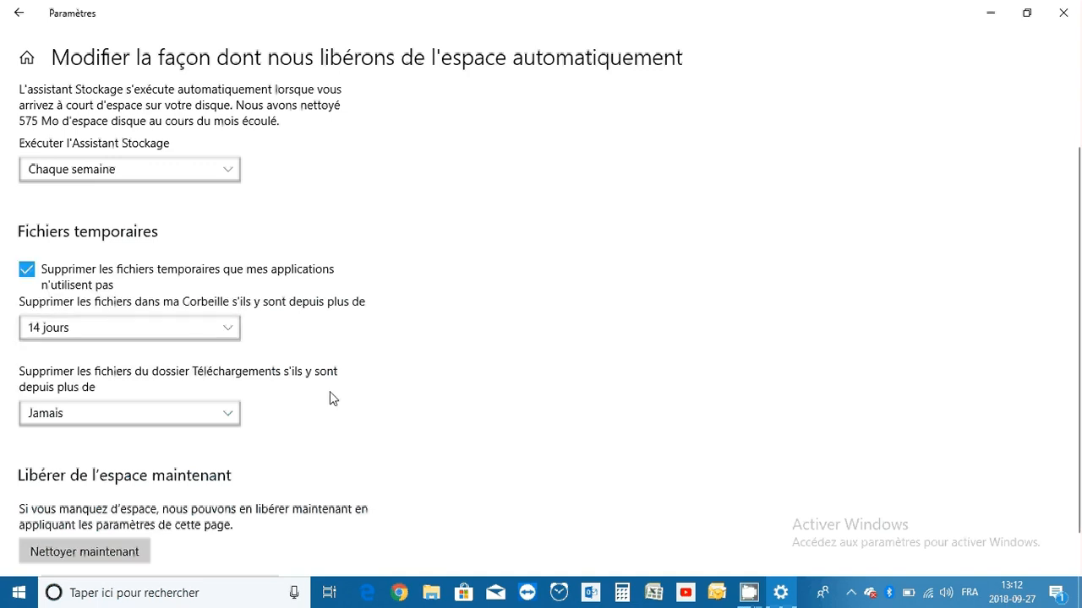
Look at the contents of the Téléchargements folder in the file explorer, and close the explorer window
scroll(330, 391, "down", 1)
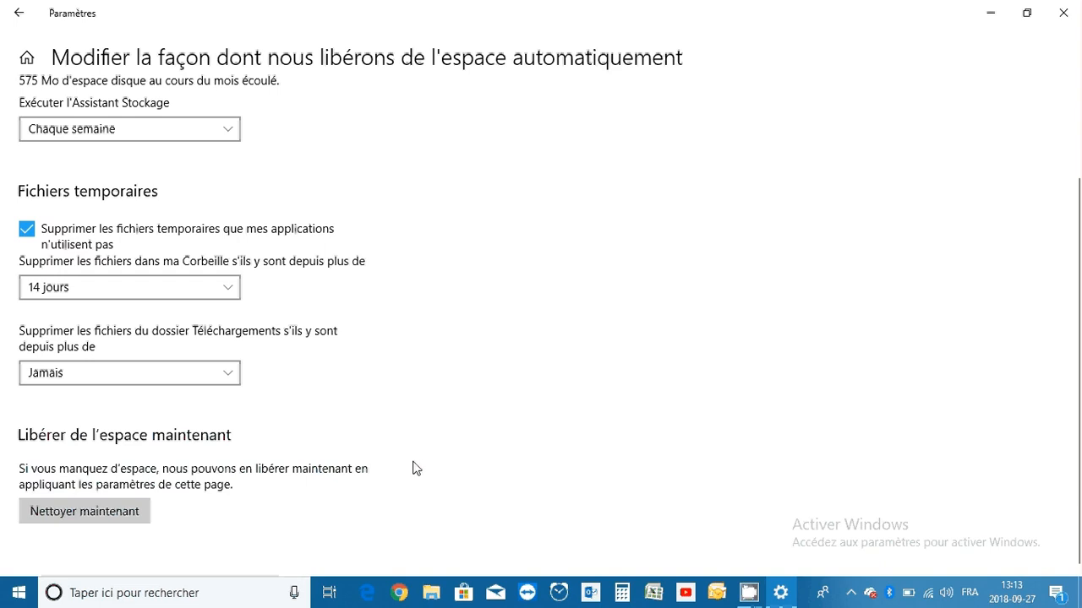
left_click(432, 600)
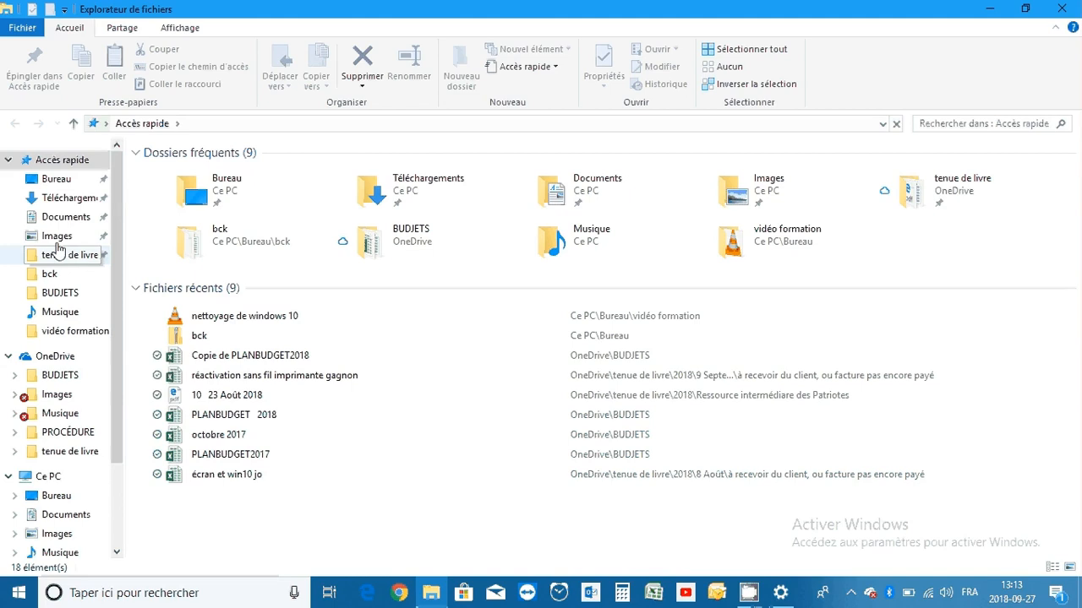
left_click(73, 200)
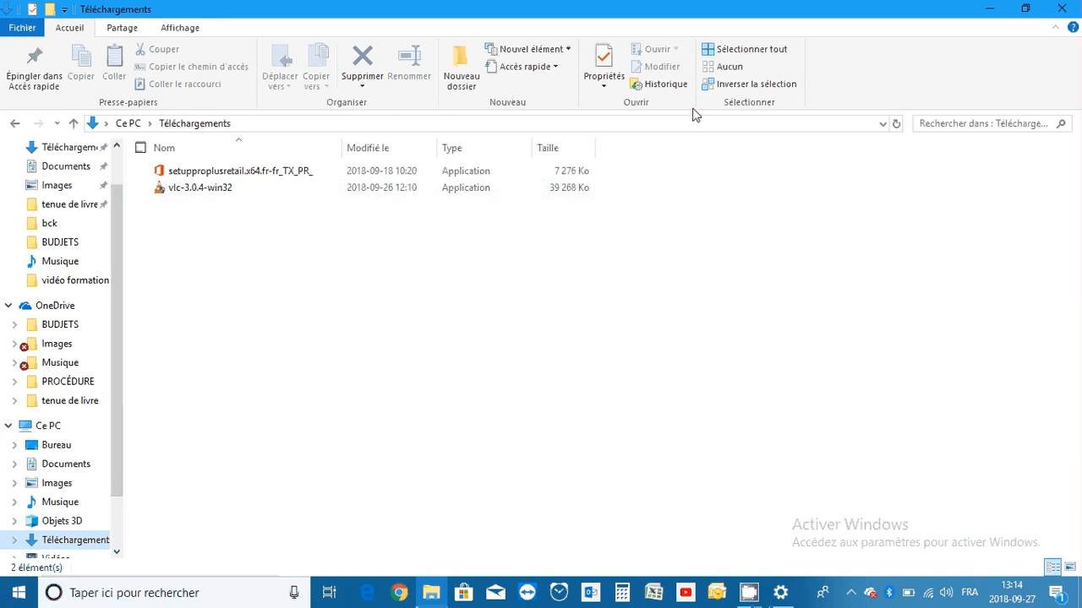
left_click(1062, 9)
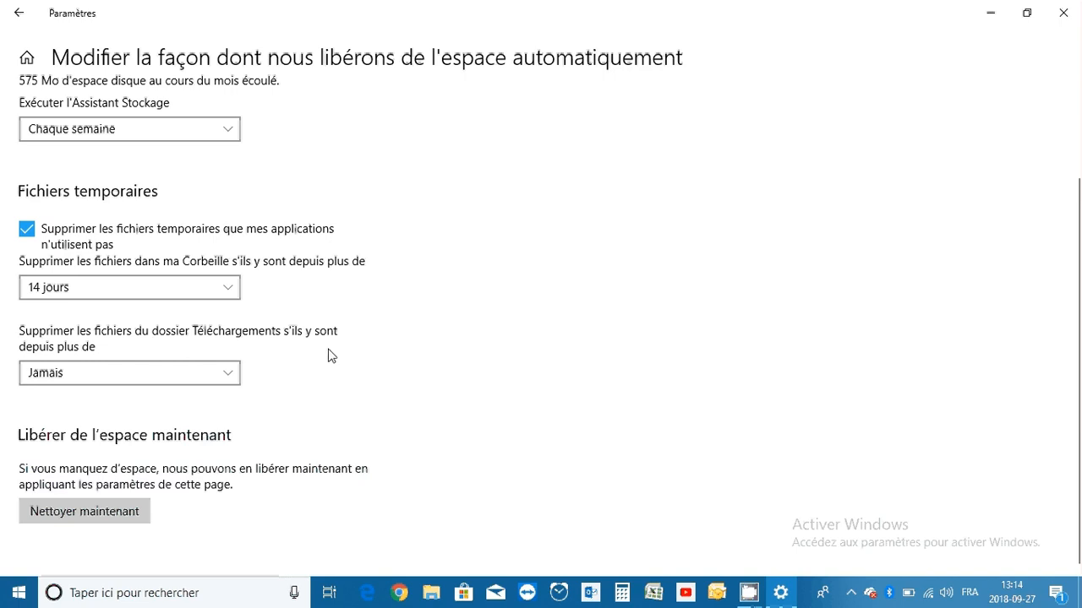
Set automatic deletion of files in the Téléchargements folder to Jamais
left_click(212, 377)
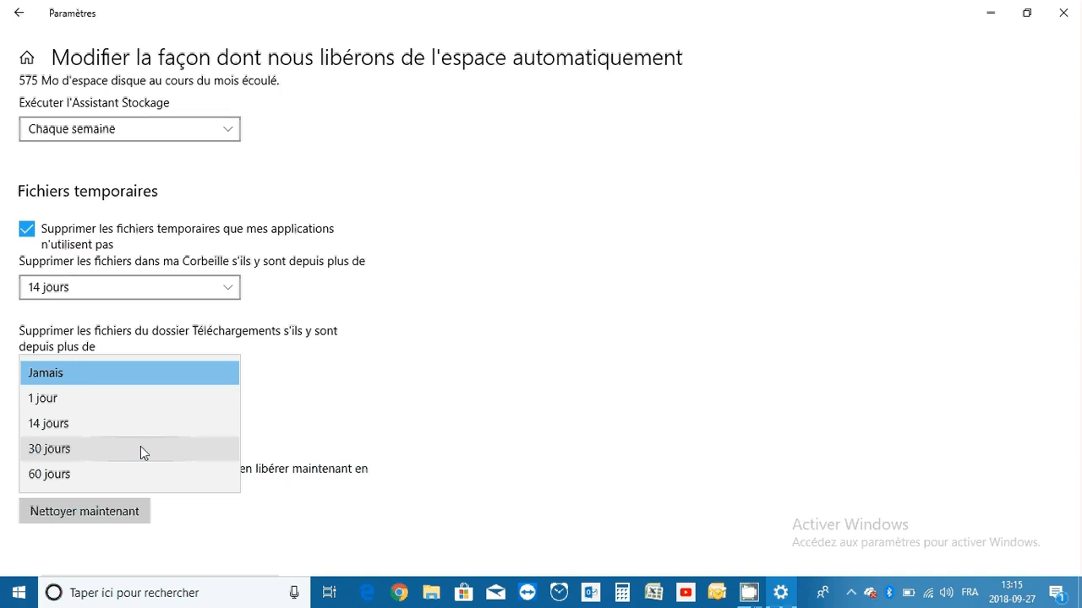
left_click(99, 378)
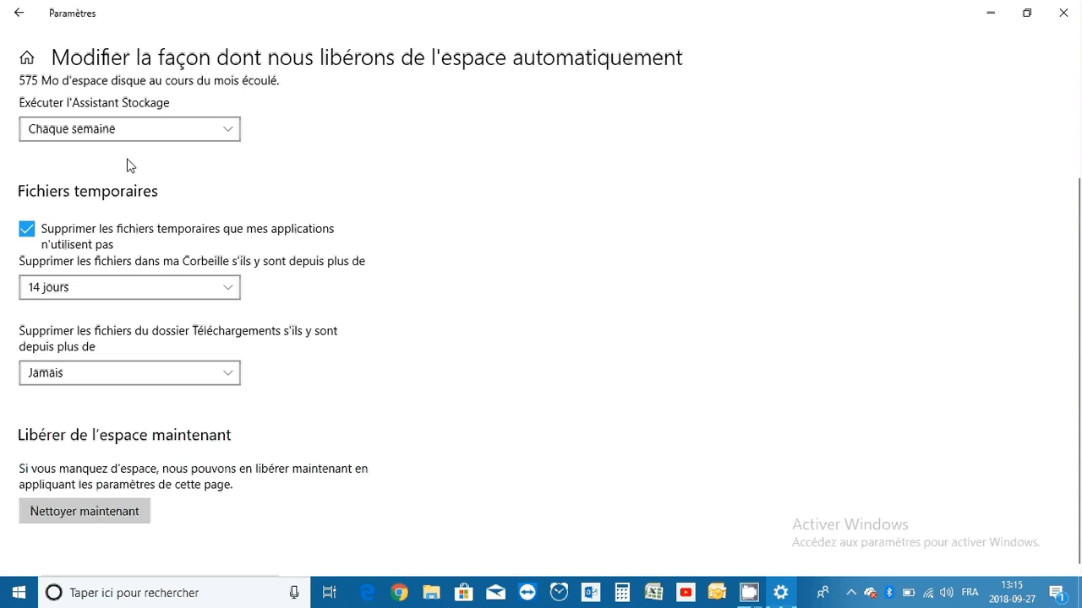
scroll(142, 207, "up", 1)
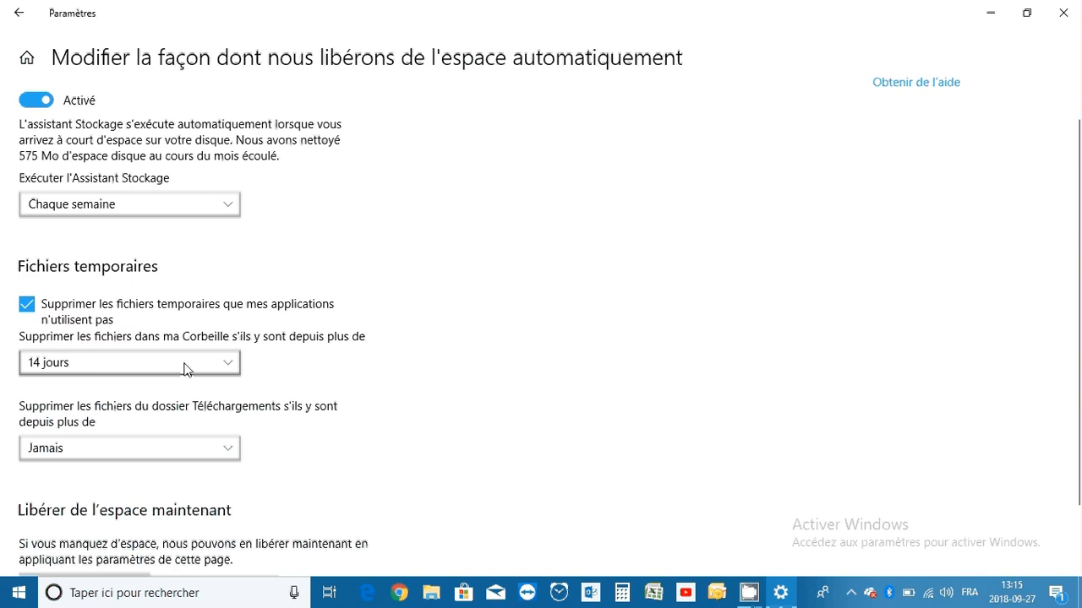
scroll(186, 369, "down", 2)
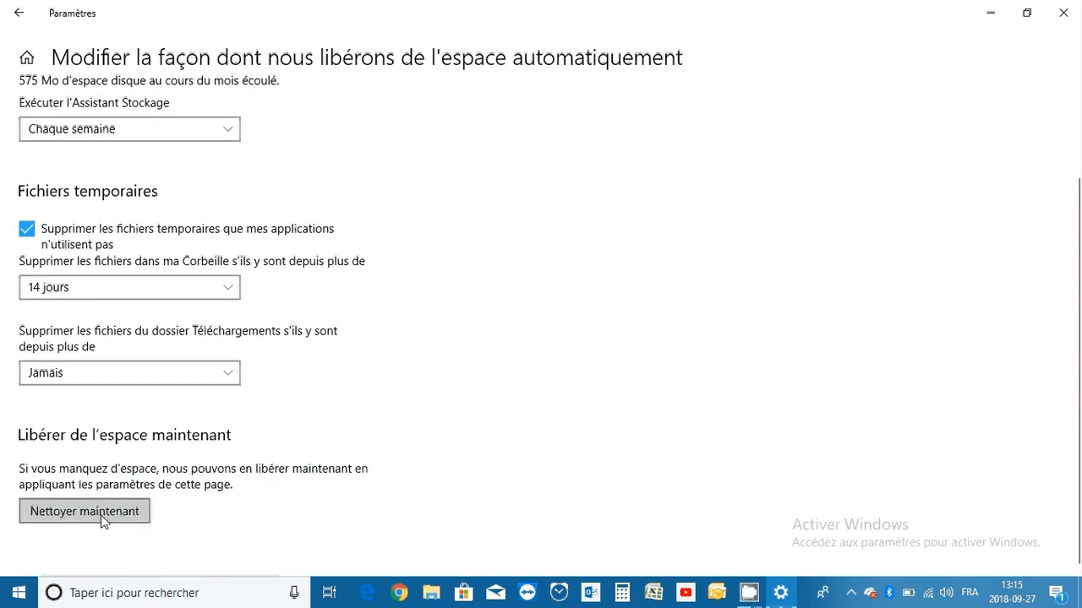
Open Libérer de l'espace maintenant and delete the preselected categories Antivirus Windows Defender, Miniatures, Fichiers temporaires, Fichiers Internet temporaires and Cache de nuanceur DirectX
left_click(20, 16)
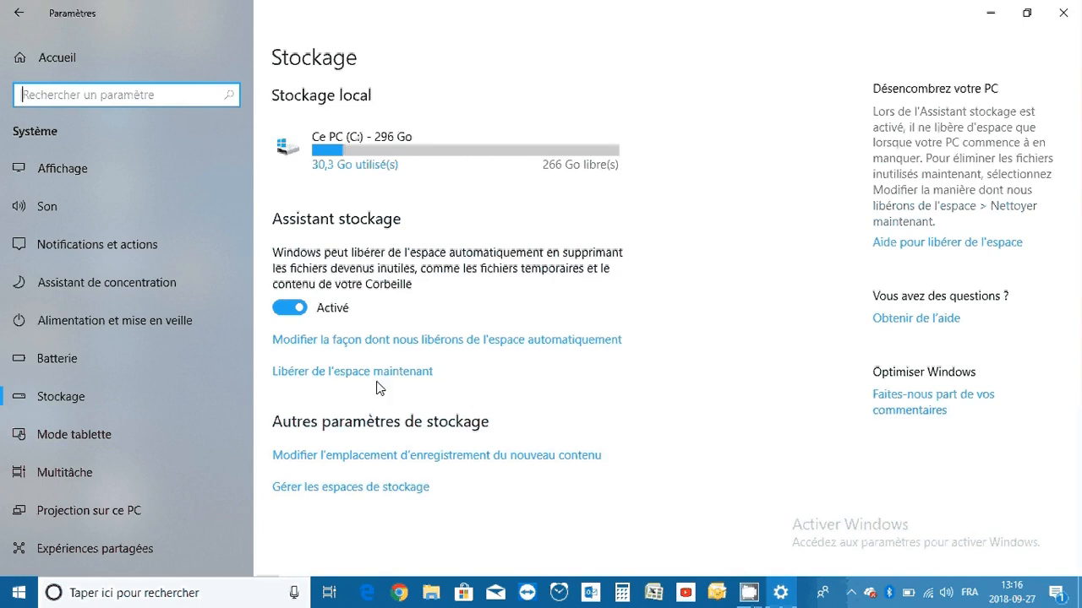
left_click(330, 373)
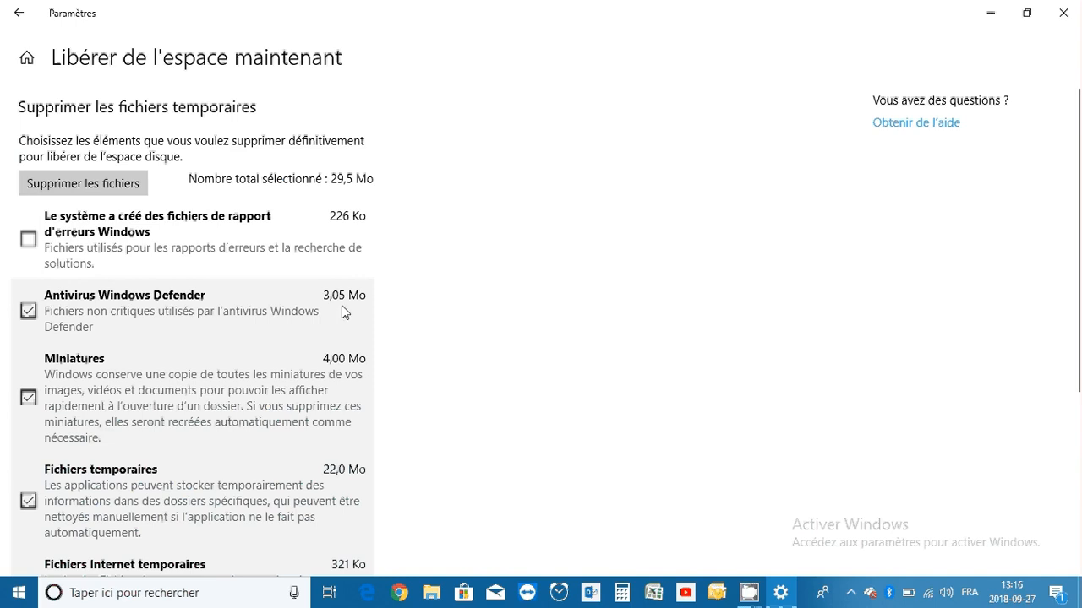
scroll(342, 306, "down", 2)
scroll(341, 306, "down", 4)
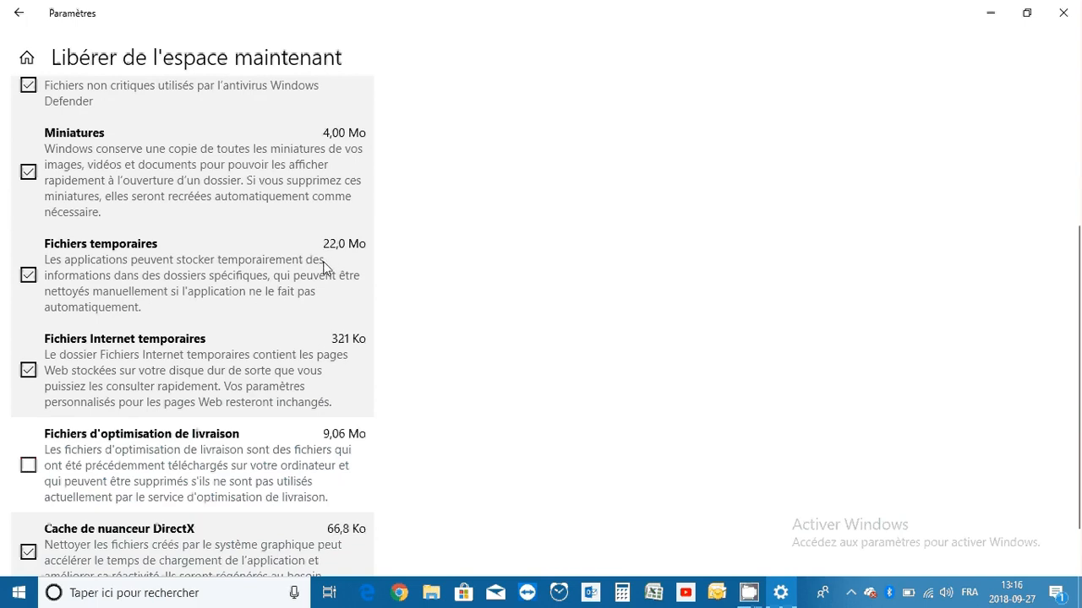
scroll(321, 272, "down", 2)
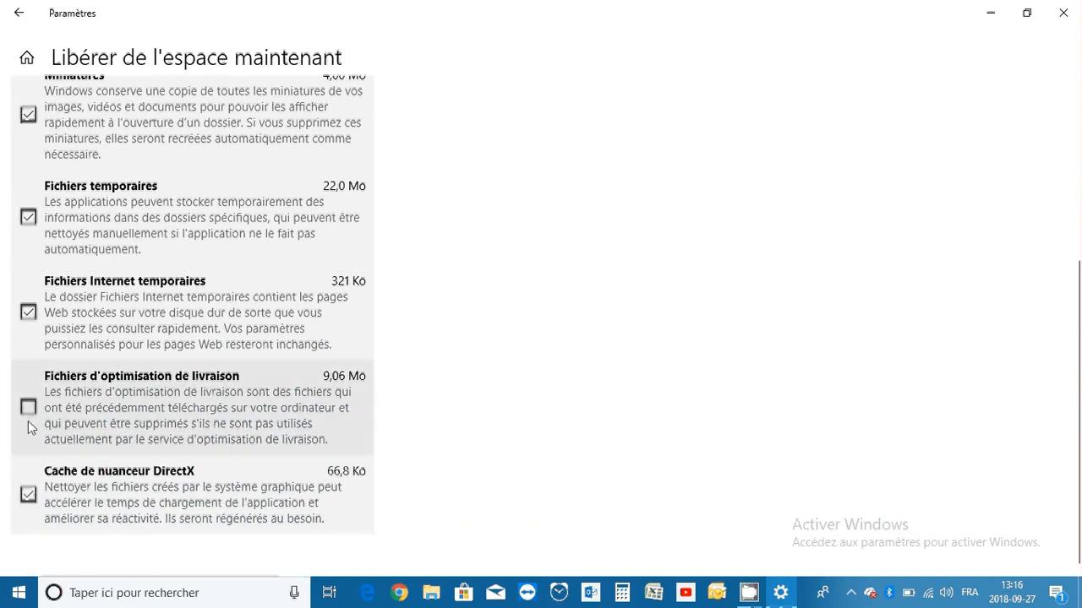
scroll(28, 426, "up", 5)
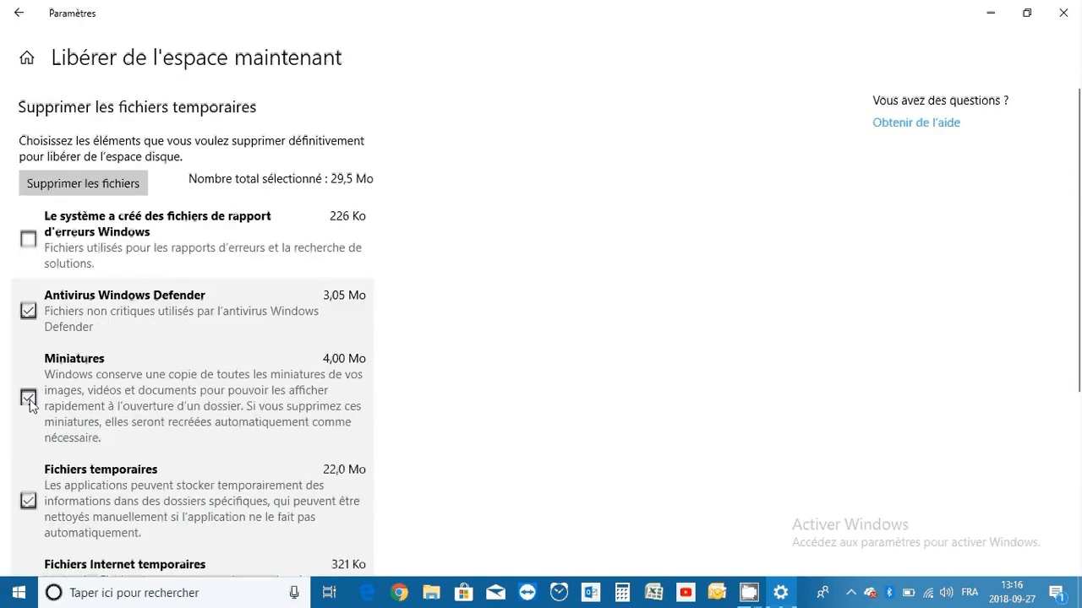
left_click(90, 184)
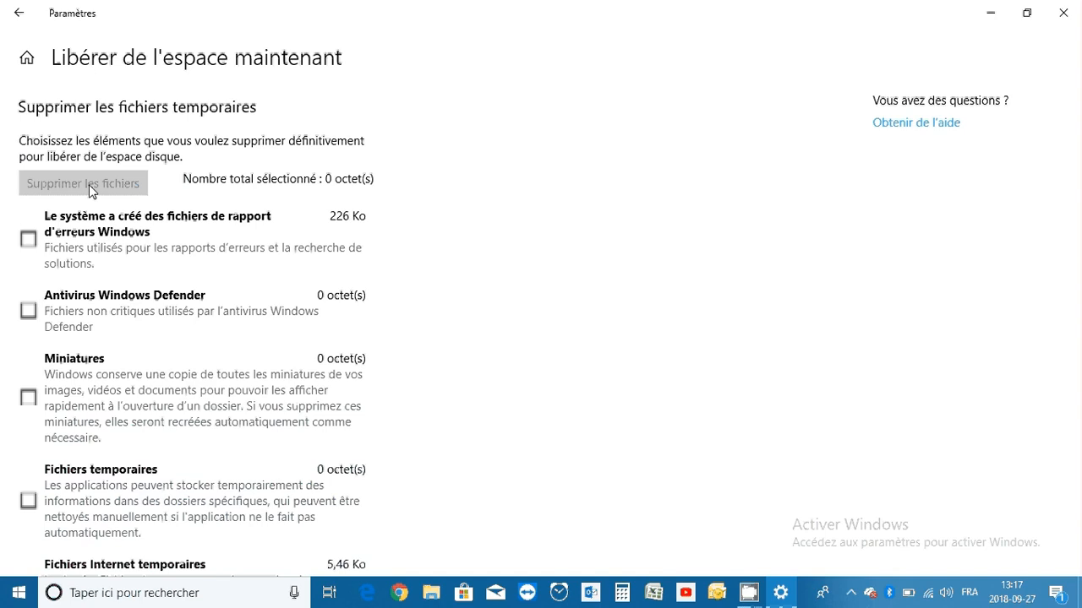
Delete the system-created Windows error report files and close the settings window
left_click(29, 239)
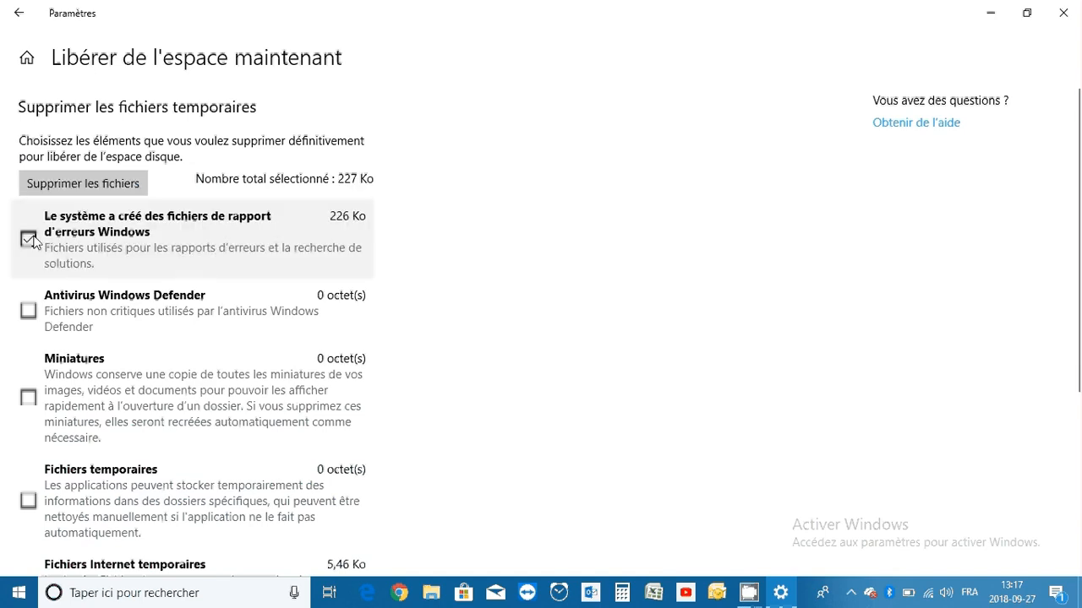
left_click(75, 184)
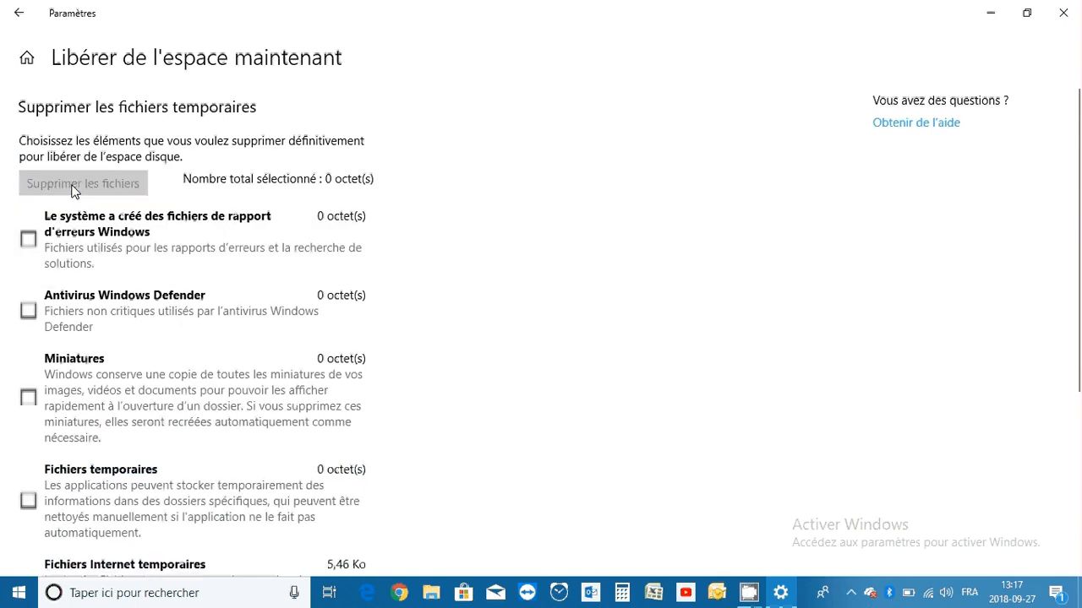
left_click(23, 20)
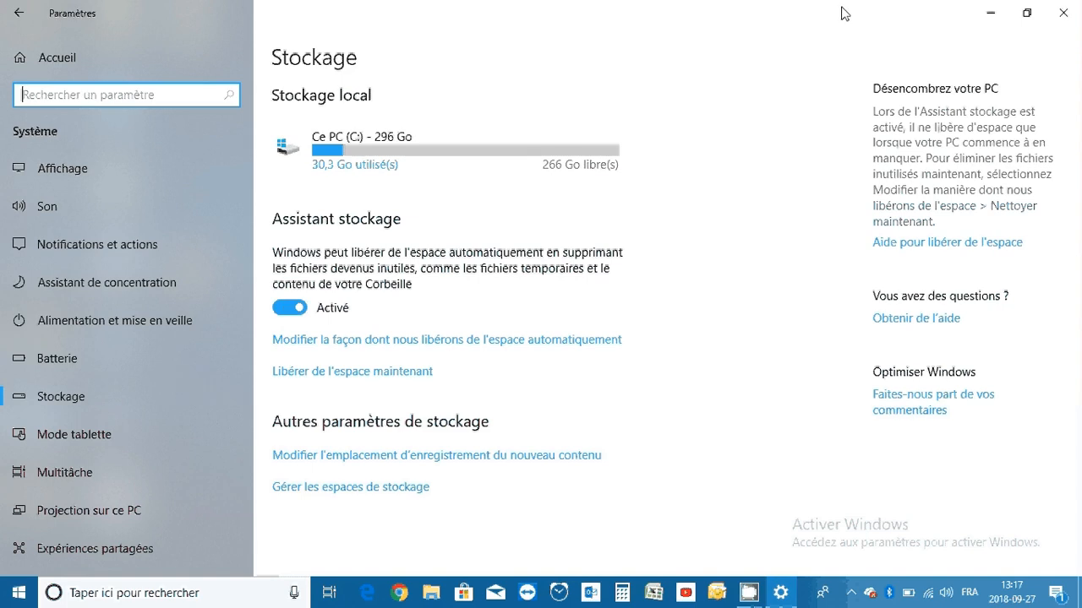
left_click(1062, 14)
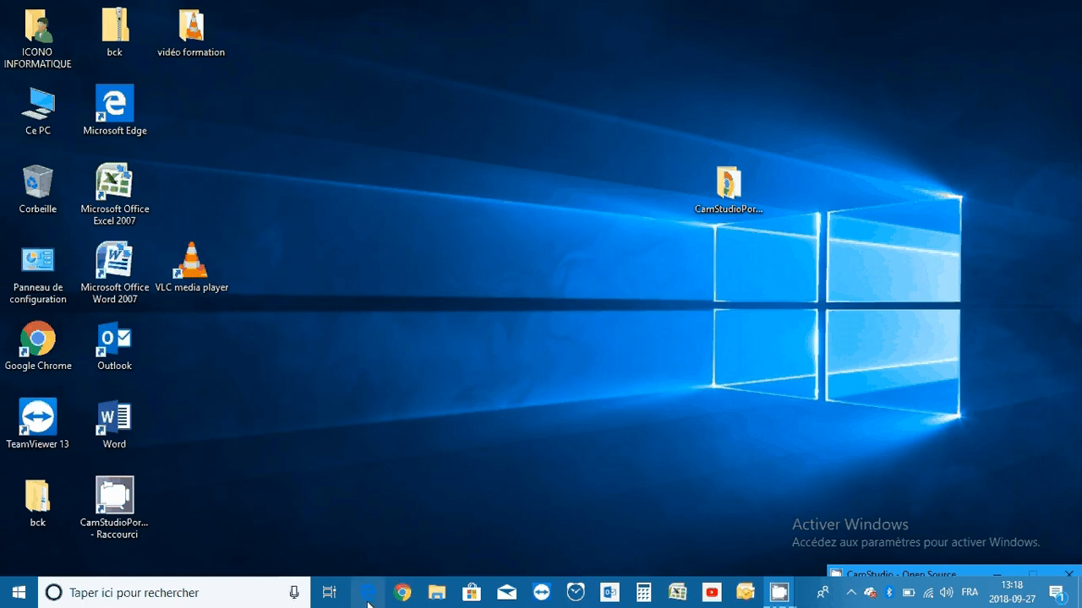
left_click(425, 432)
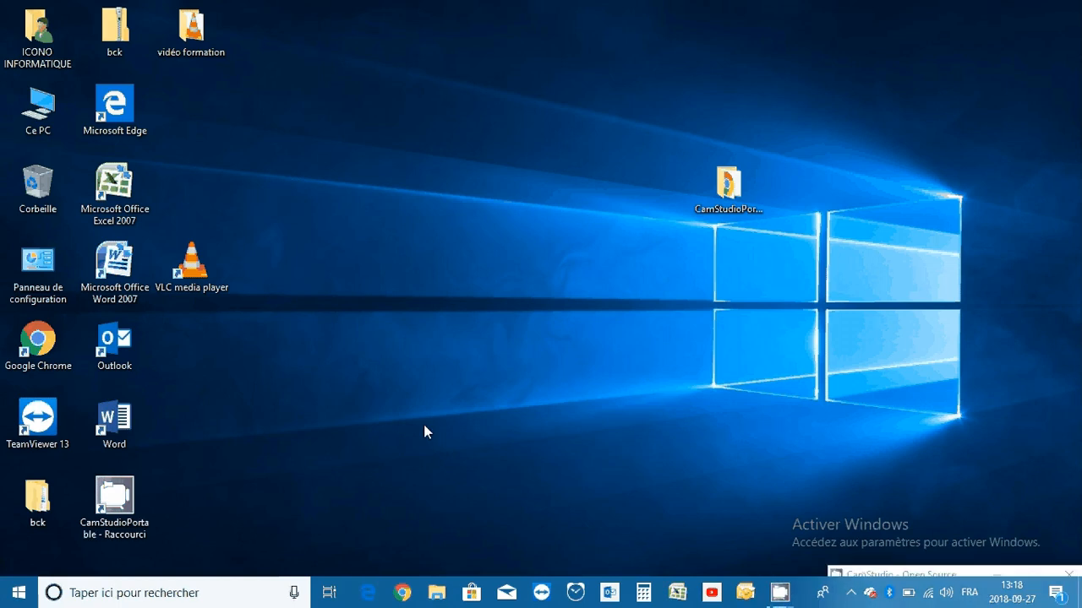